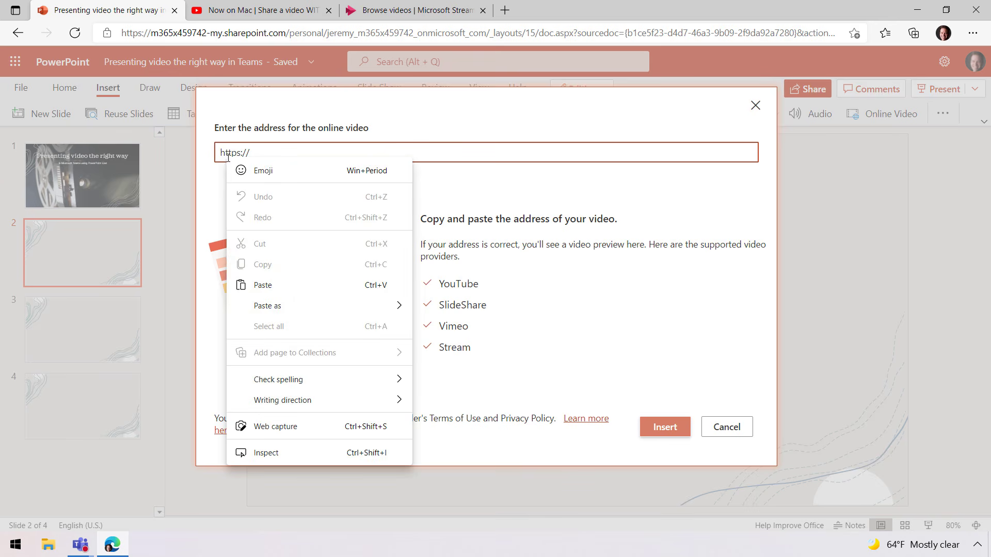
Step: Insert the YouTube video from the copied link on slide 2 and enlarge it to about 13.32 by 7.53 inches, filling the slide
{"action": "left_click", "coordinate": [267, 284]}
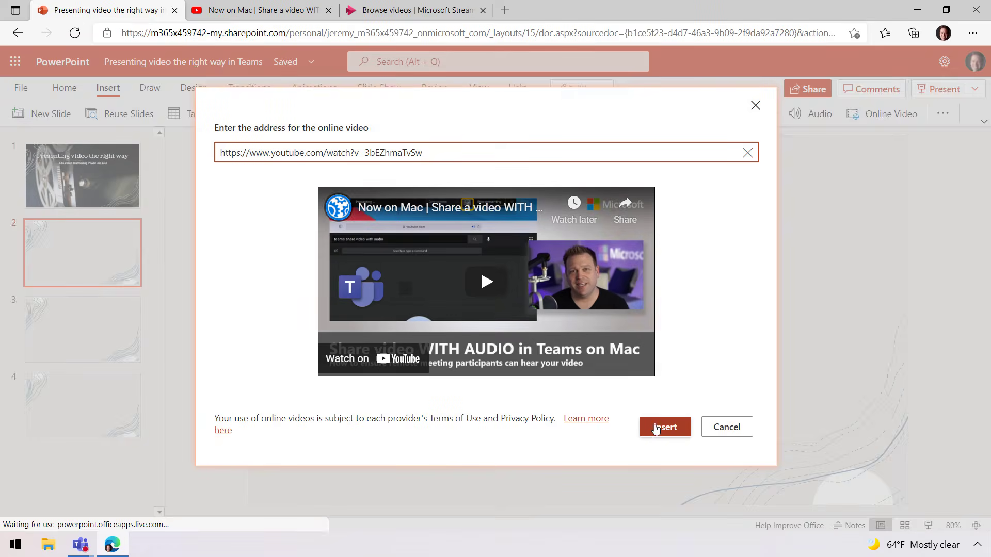
{"action": "left_click", "coordinate": [657, 427]}
{"action": "left_click_drag", "start_coordinate": [499, 289], "coordinate": [293, 174]}
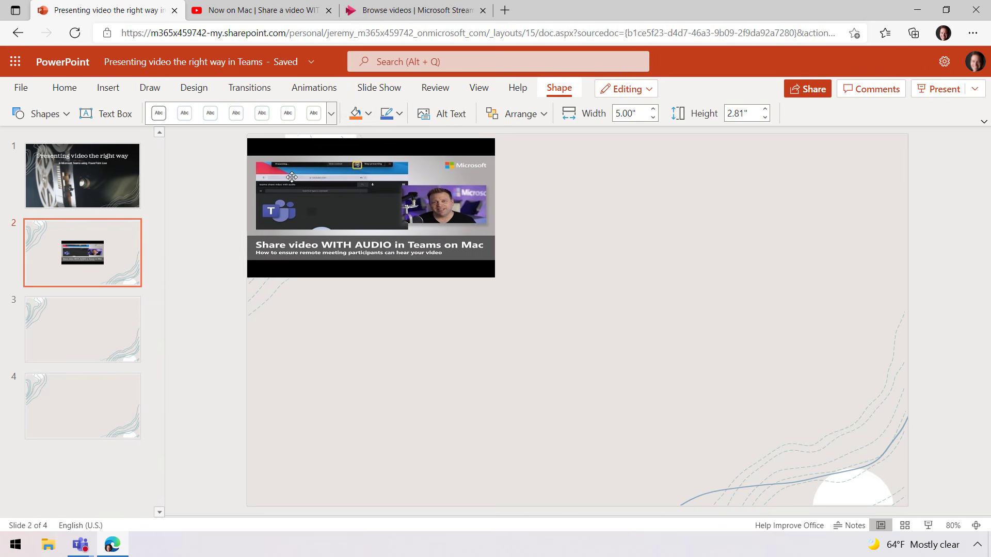
{"action": "left_click_drag", "start_coordinate": [495, 276], "coordinate": [906, 507]}
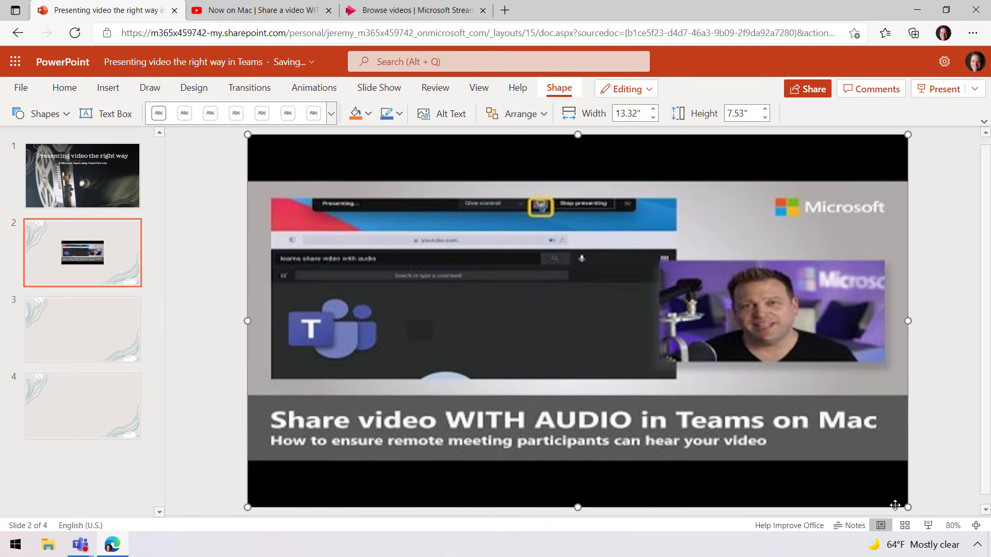
Step: Test the embedded YouTube video on slide 2 by playing it briefly and pausing it
{"action": "left_click", "coordinate": [577, 327]}
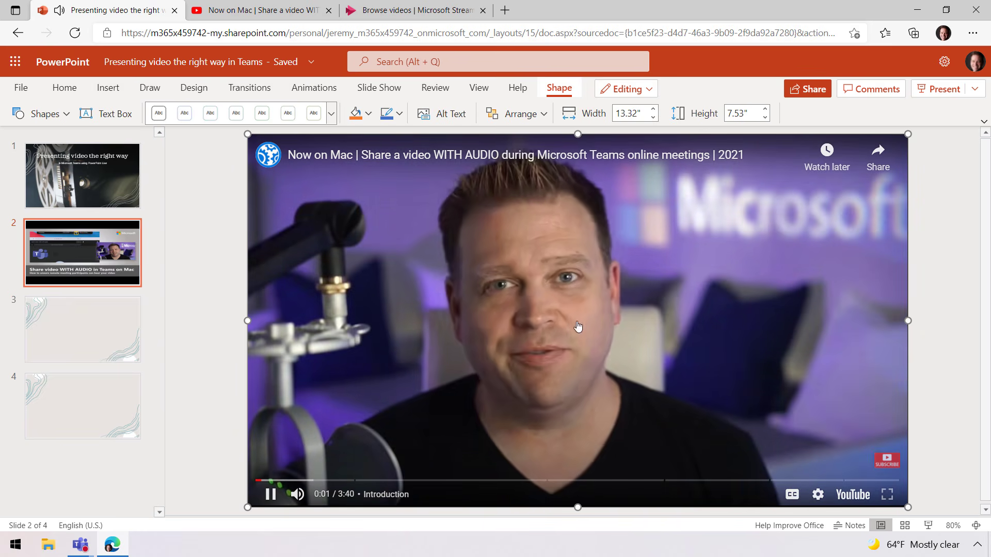
{"action": "left_click", "coordinate": [271, 496]}
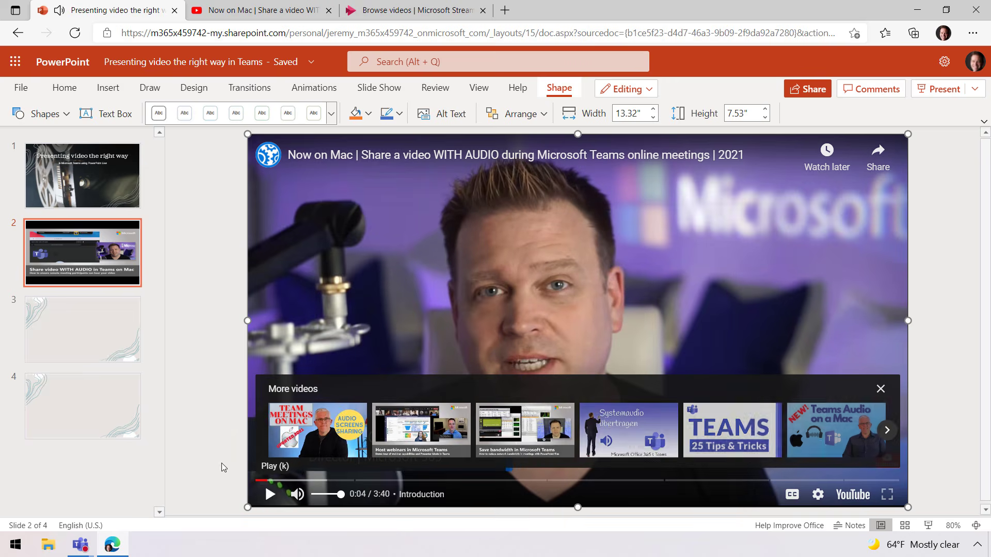
Step: Start an online video insertion on slide 3 and get the sharing link of the Contoso Monthly QA video in Microsoft Stream
{"action": "left_click", "coordinate": [101, 357]}
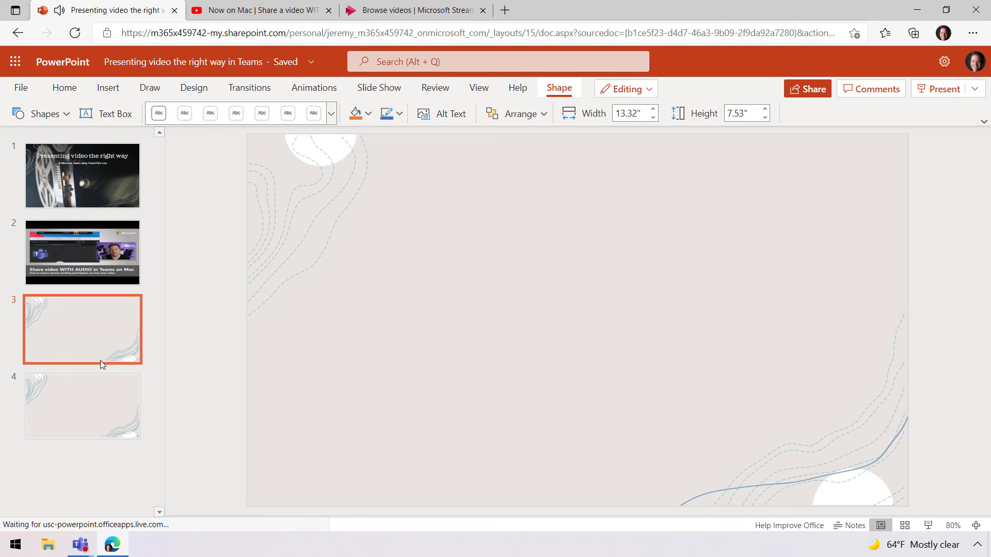
{"action": "left_click", "coordinate": [109, 89]}
{"action": "left_click", "coordinate": [887, 114]}
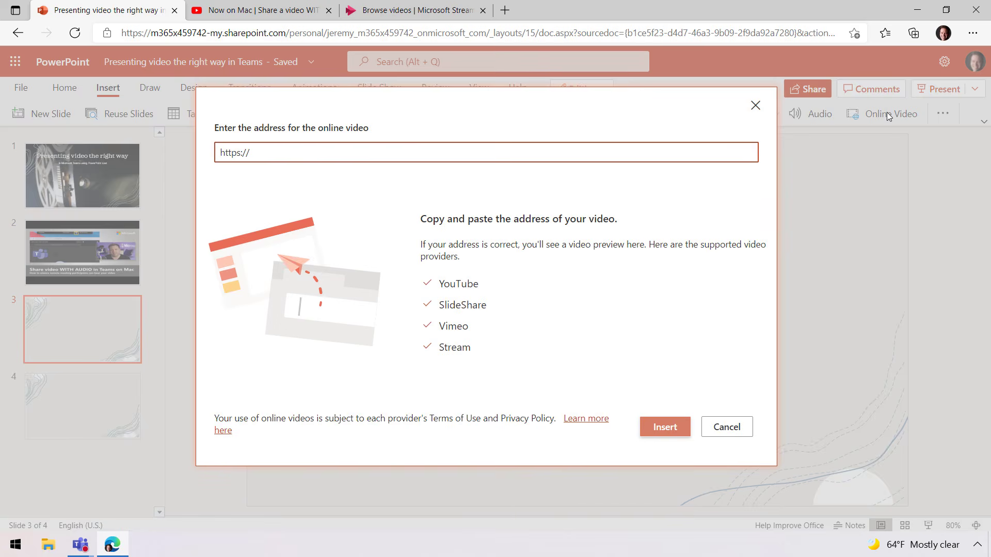
{"action": "left_click", "coordinate": [430, 12]}
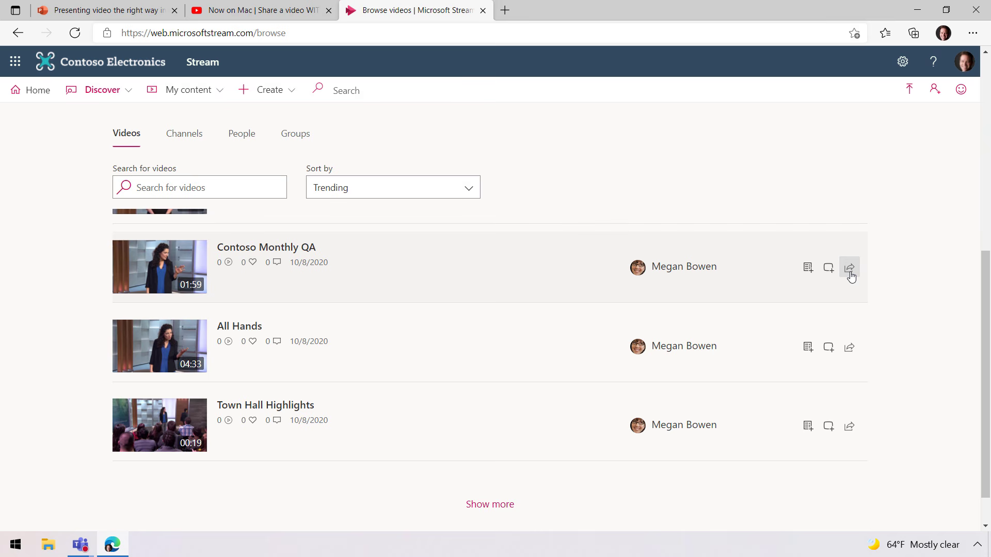
{"action": "left_click", "coordinate": [850, 268]}
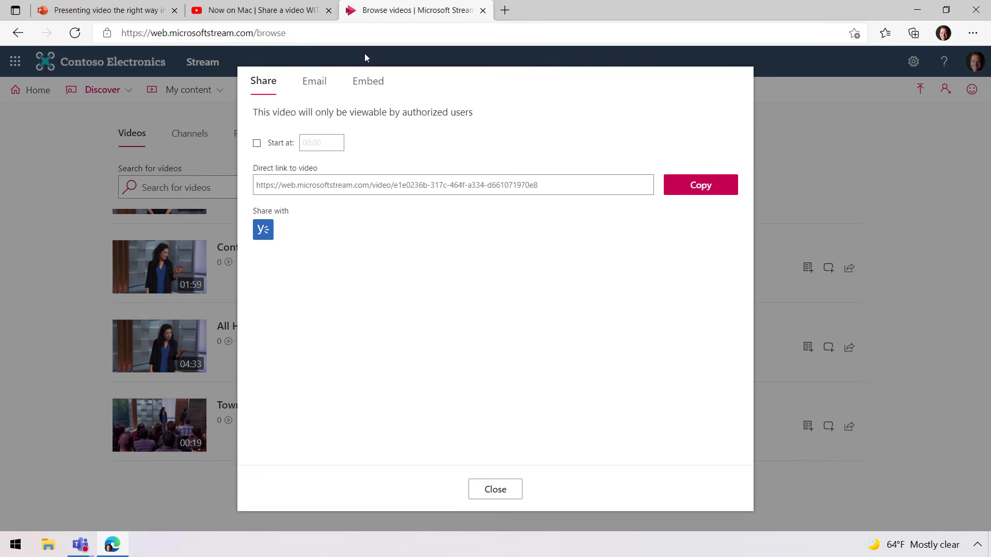
Step: Back in PowerPoint, insert the Stream video from its copied link on slide 3 and enlarge it to fill the slide
{"action": "left_click", "coordinate": [145, 12]}
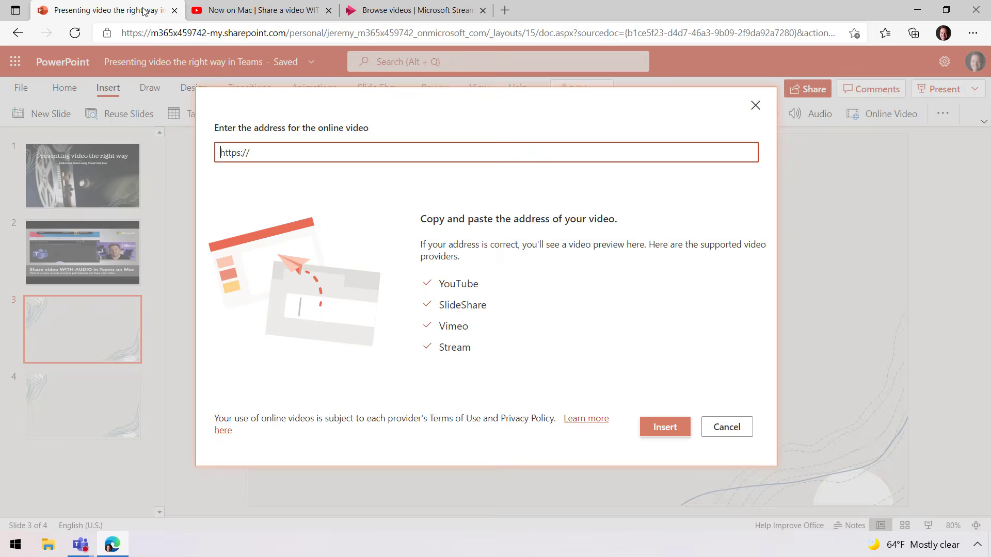
{"action": "left_click", "coordinate": [435, 159]}
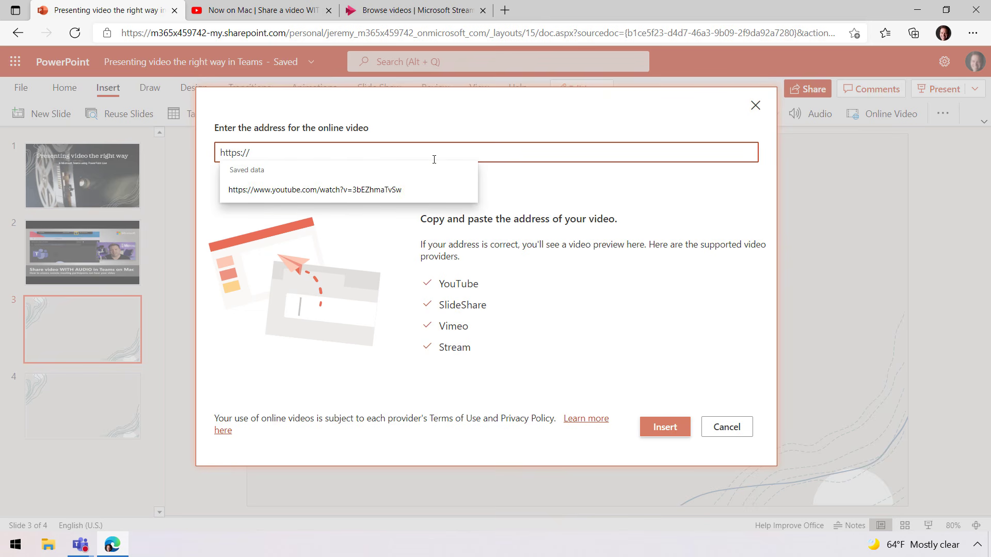
{"action": "key", "text": "ctrl+v"}
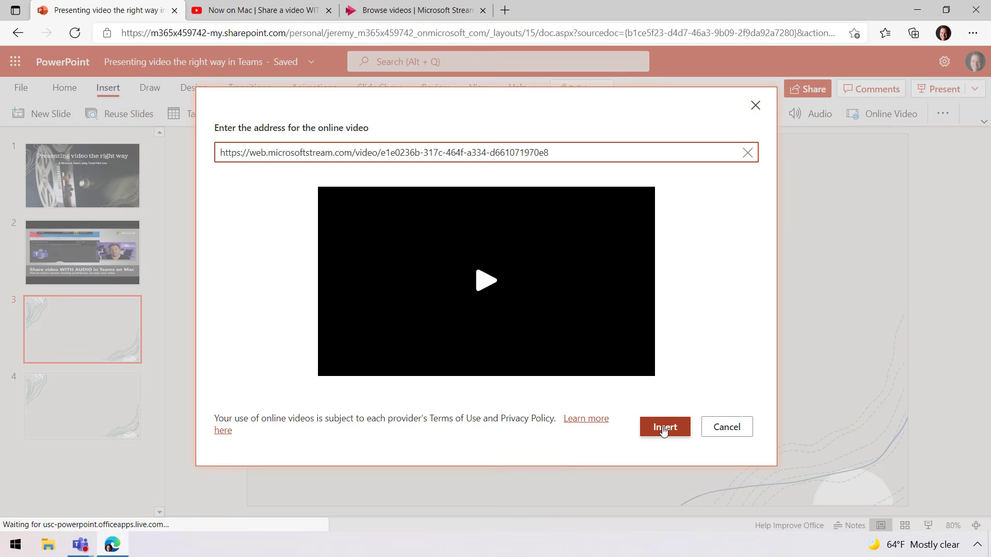
{"action": "left_click", "coordinate": [658, 428]}
{"action": "left_click_drag", "start_coordinate": [635, 360], "coordinate": [429, 243]}
{"action": "left_click_drag", "start_coordinate": [493, 269], "coordinate": [906, 506]}
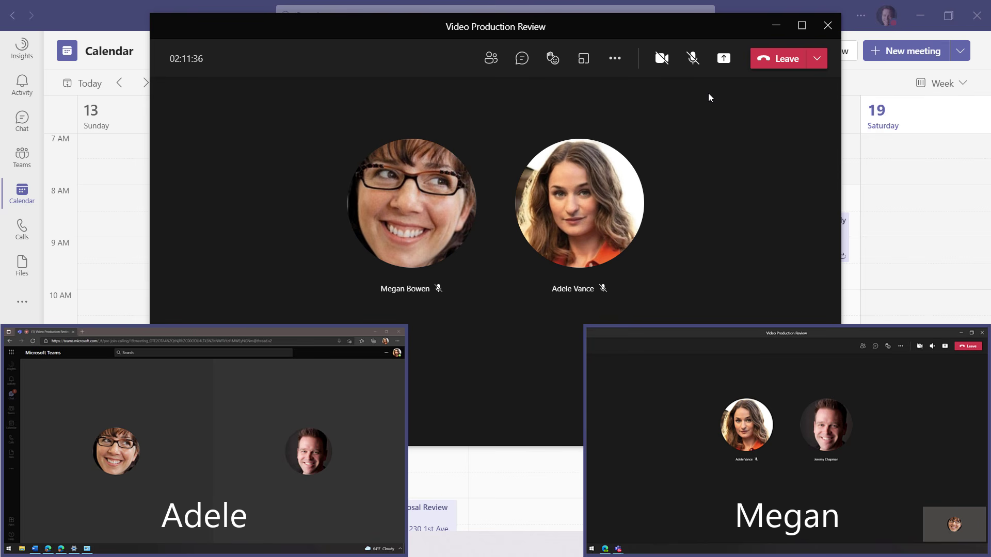
Step: In the Teams meeting, share the "Presenting video the right way in Teams" deck with PowerPoint Live
{"action": "left_click", "coordinate": [724, 58]}
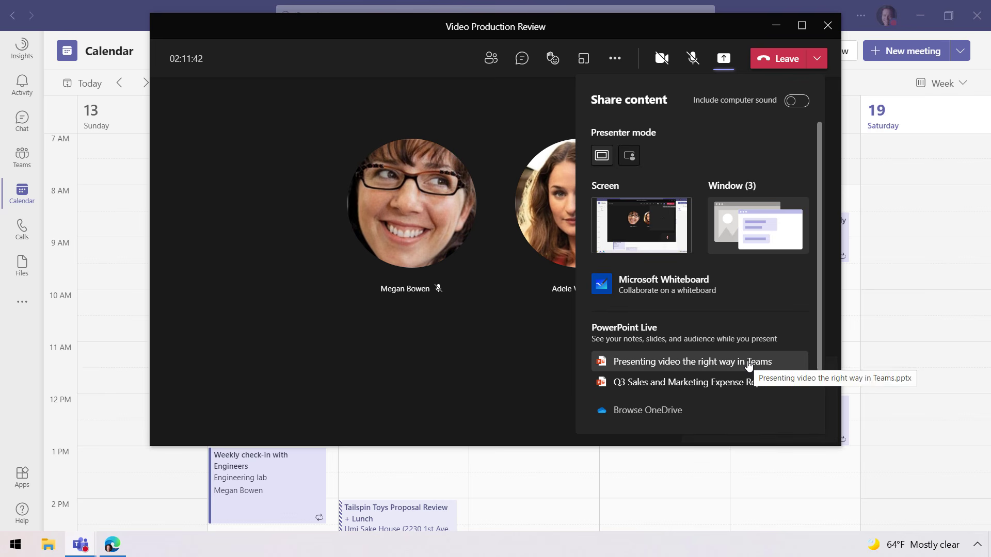
{"action": "left_click", "coordinate": [749, 365]}
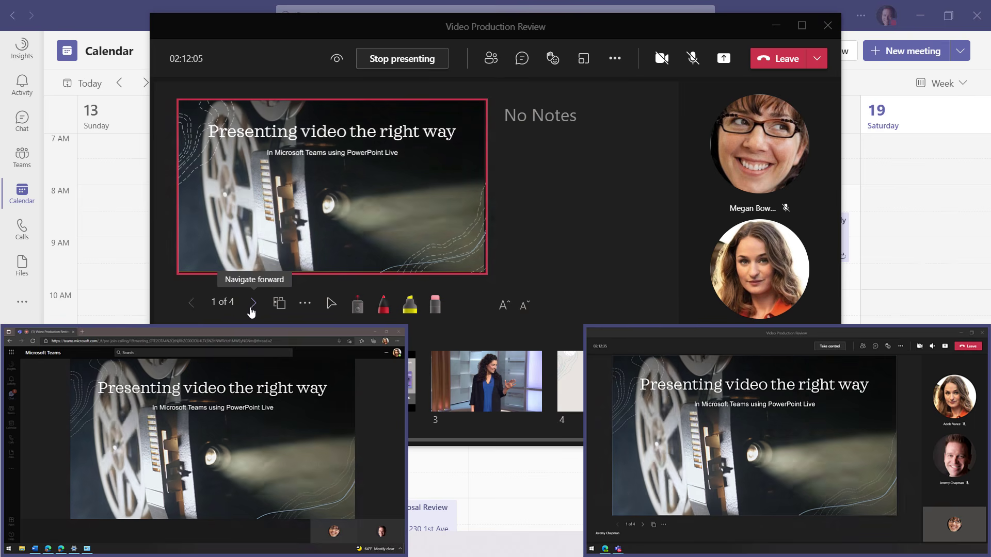
Step: Advance the shared presentation to slide 2, play its embedded video for the attendees, and move on to slide 3
{"action": "left_click", "coordinate": [252, 305]}
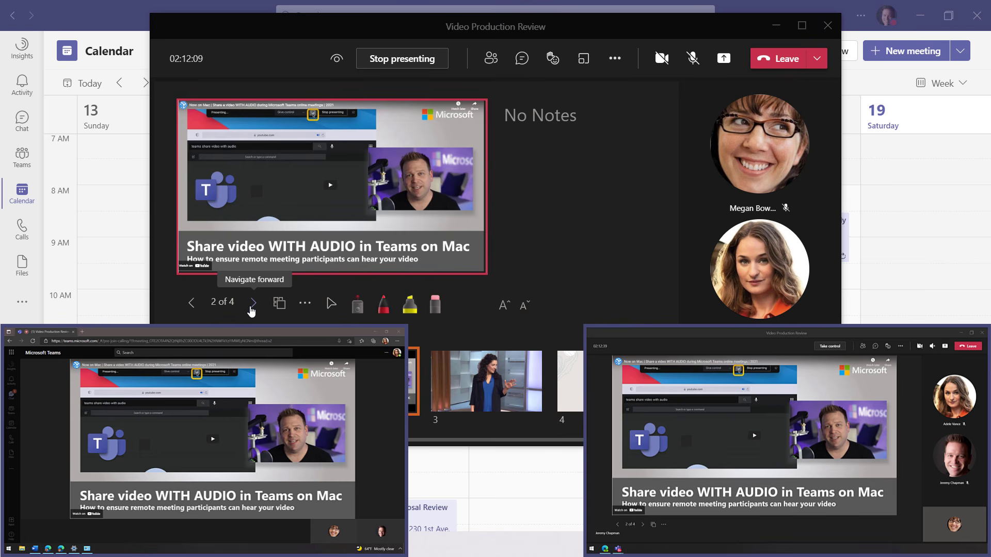
{"action": "left_click", "coordinate": [331, 186]}
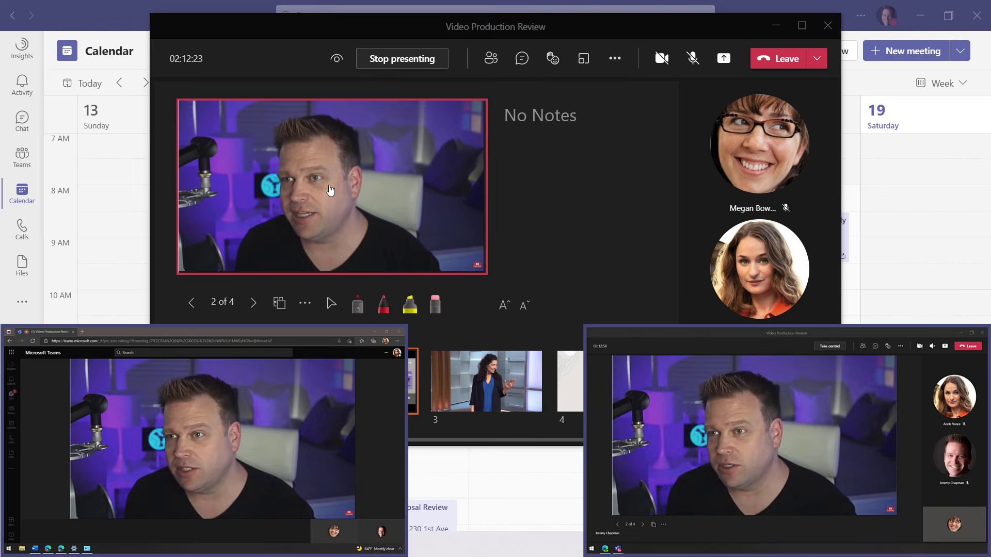
{"action": "left_click", "coordinate": [252, 304]}
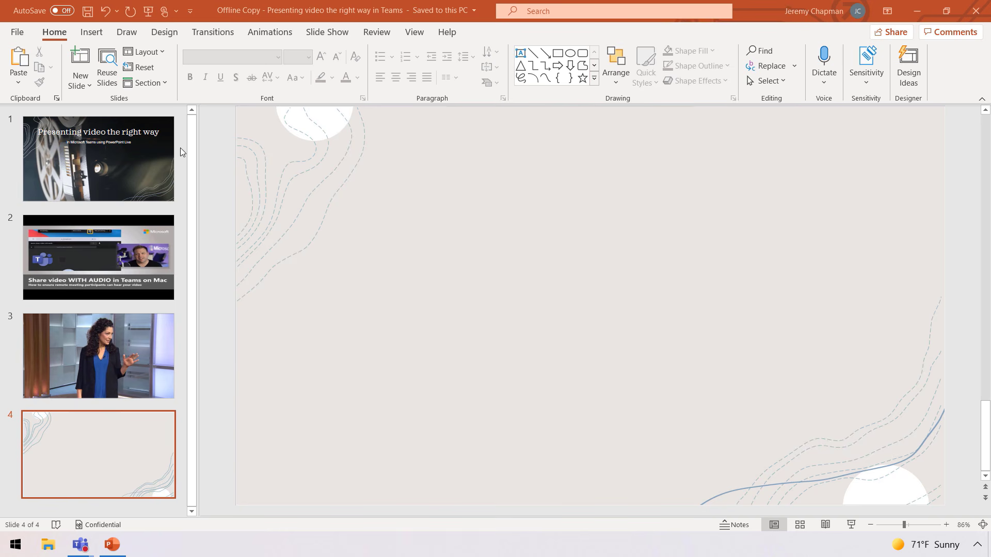
Step: Insert the All Hands video file from the Downloads folder on slide 4 of the offline copy of the deck
{"action": "left_click", "coordinate": [91, 33]}
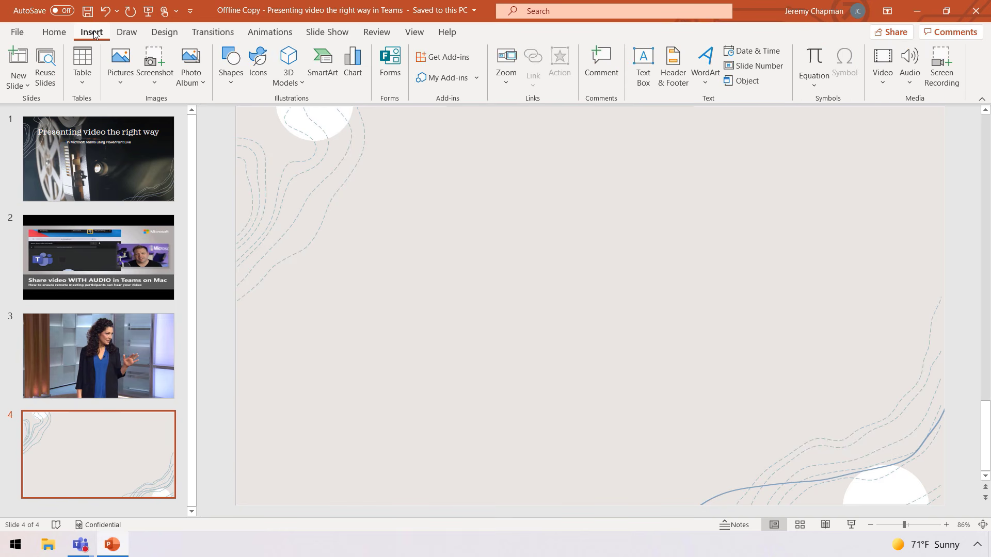
{"action": "left_click", "coordinate": [883, 73]}
{"action": "left_click", "coordinate": [902, 120]}
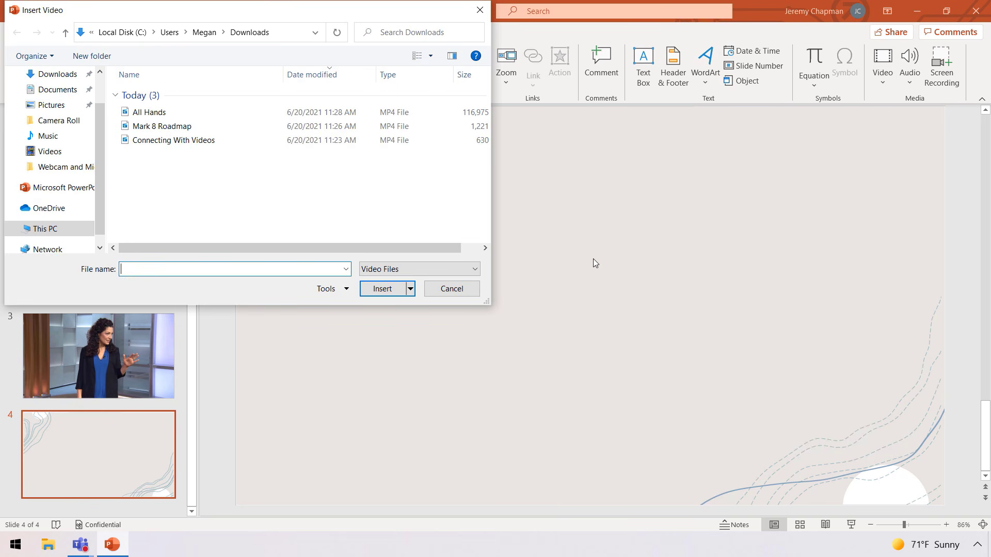
{"action": "left_click", "coordinate": [197, 113]}
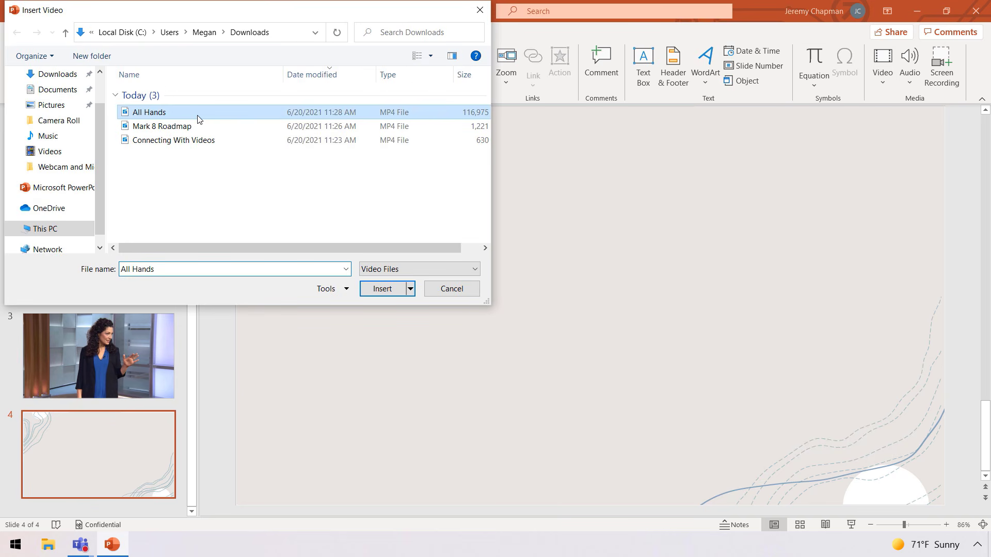
{"action": "left_click", "coordinate": [382, 288]}
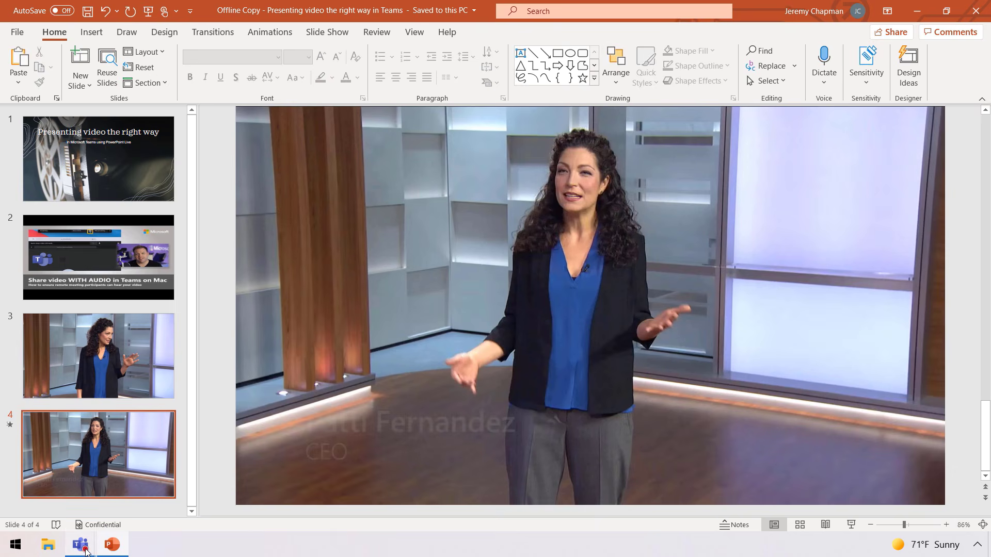
Step: Switch to the Teams meeting, present the offline copy of the deck from the computer's Downloads folder with PowerPoint Live, and jump to slide 4
{"action": "mouse_move", "coordinate": [80, 544]}
{"action": "left_click", "coordinate": [230, 489]}
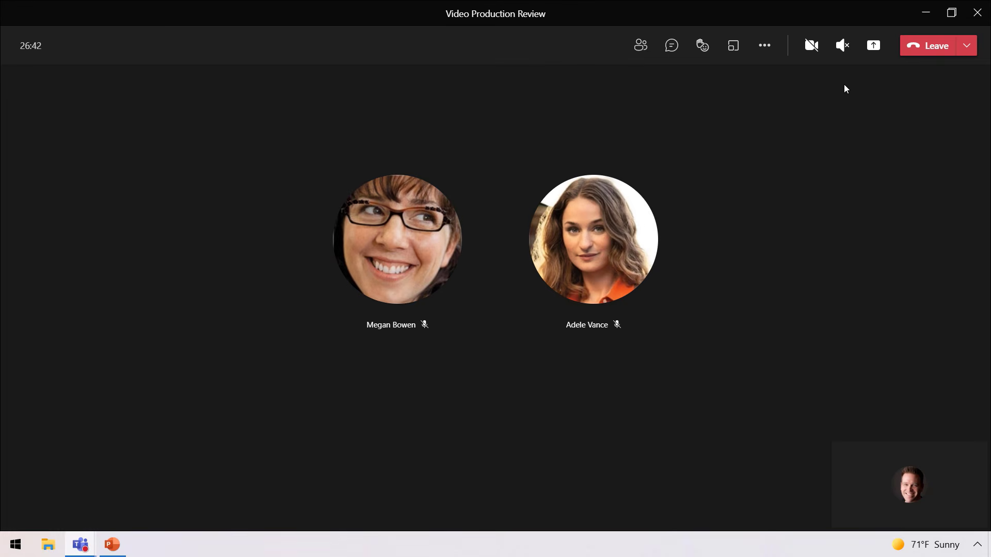
{"action": "left_click", "coordinate": [872, 47]}
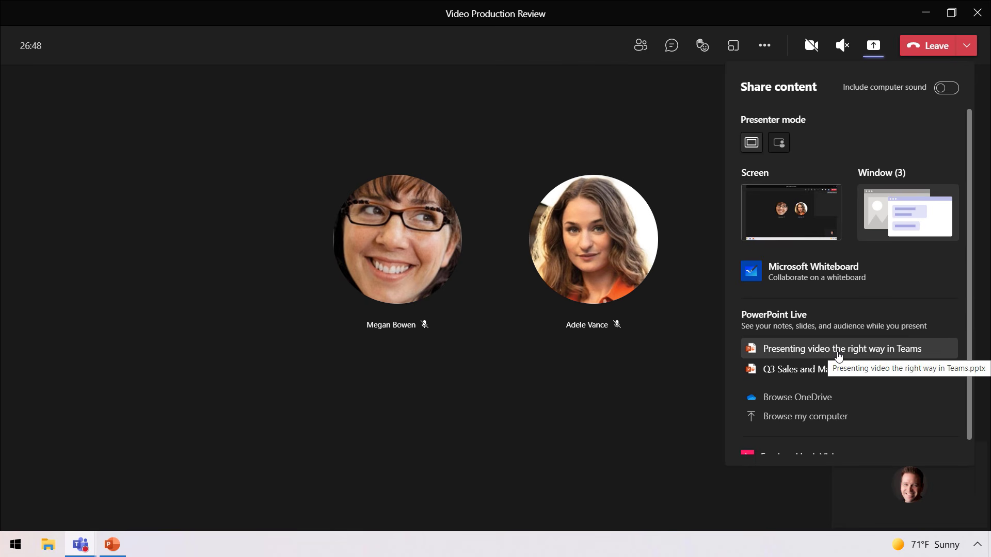
{"action": "left_click", "coordinate": [813, 419]}
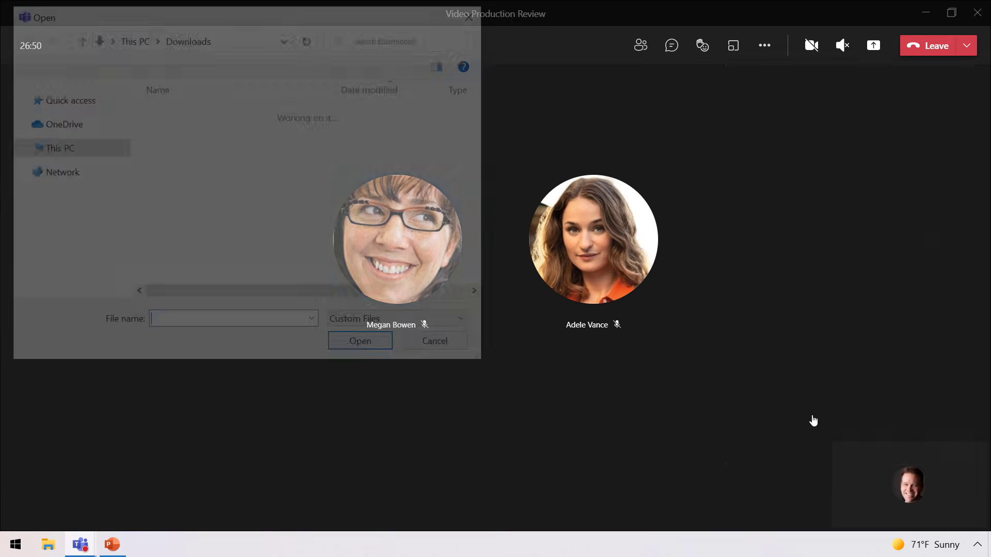
{"action": "left_click", "coordinate": [301, 133]}
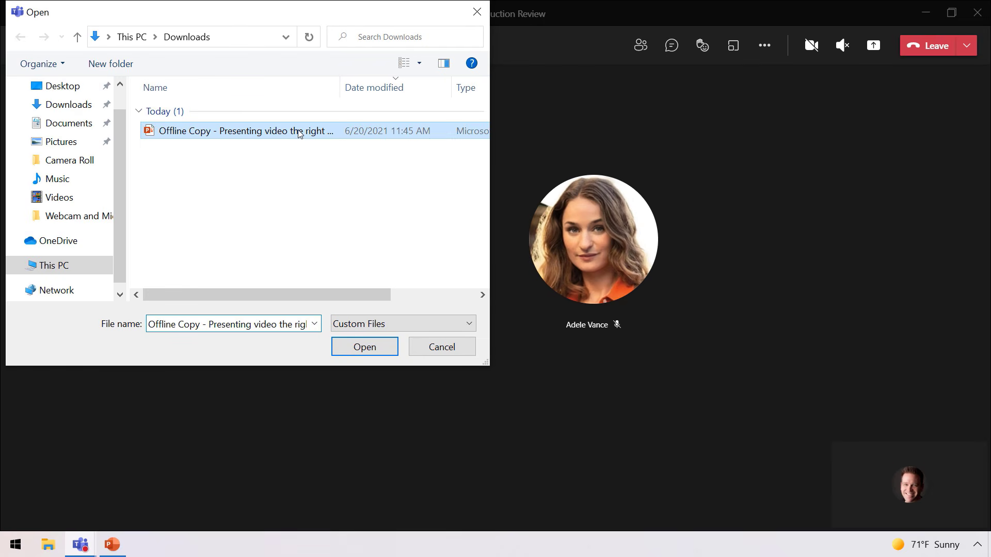
{"action": "left_click", "coordinate": [381, 352]}
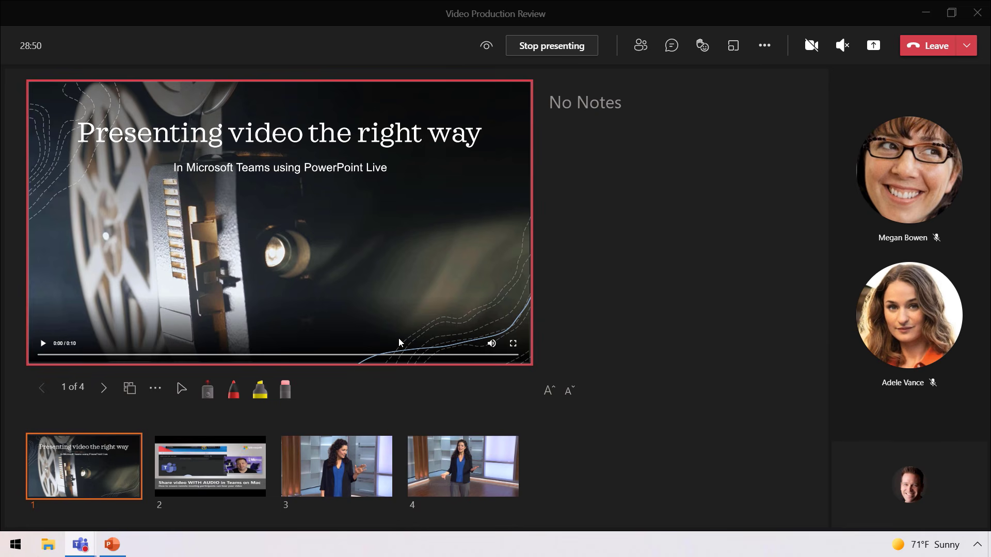
{"action": "left_click", "coordinate": [463, 468]}
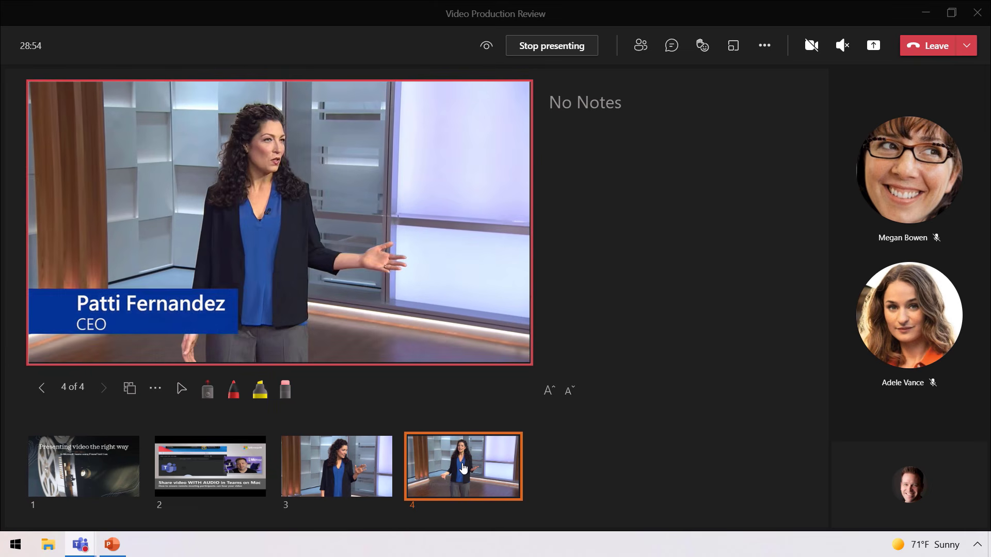